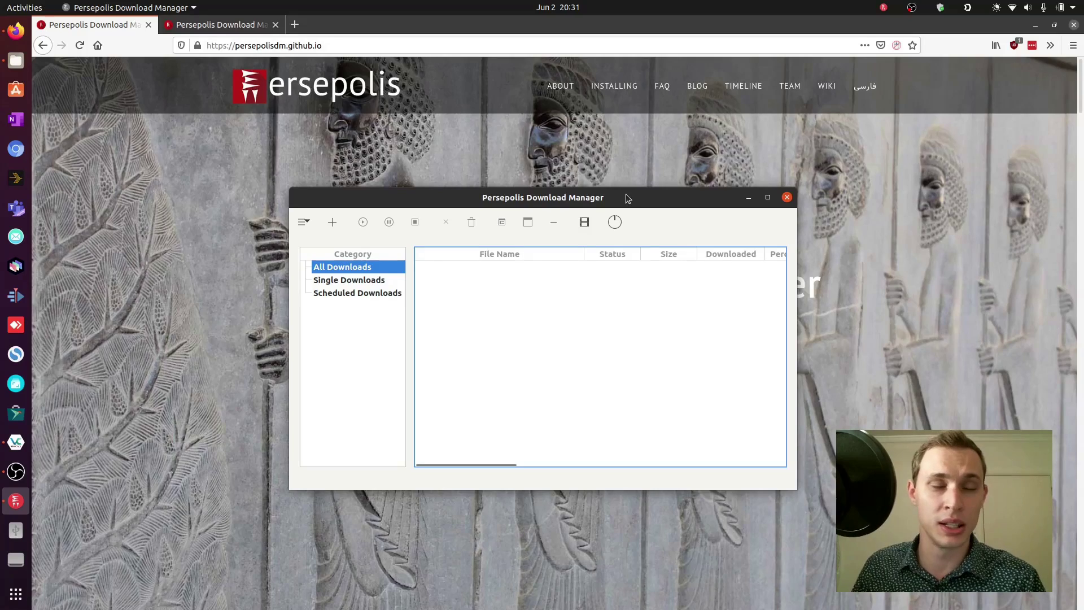
Step: Reposition the empty Persepolis Download Manager window over the Persepolis homepage in Firefox
drag(627, 198, 609, 179)
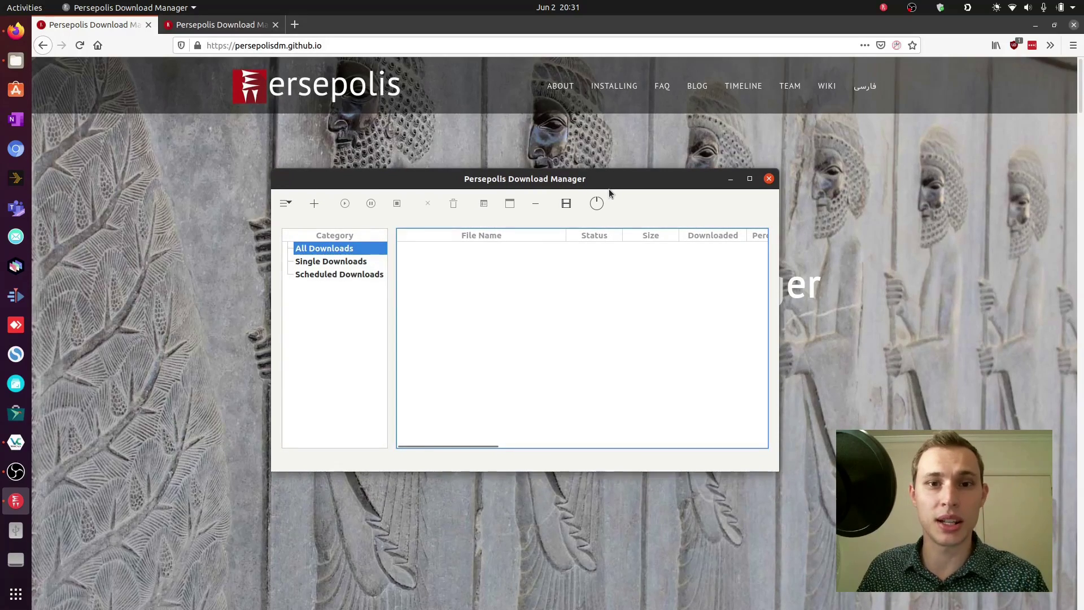
drag(612, 185, 624, 194)
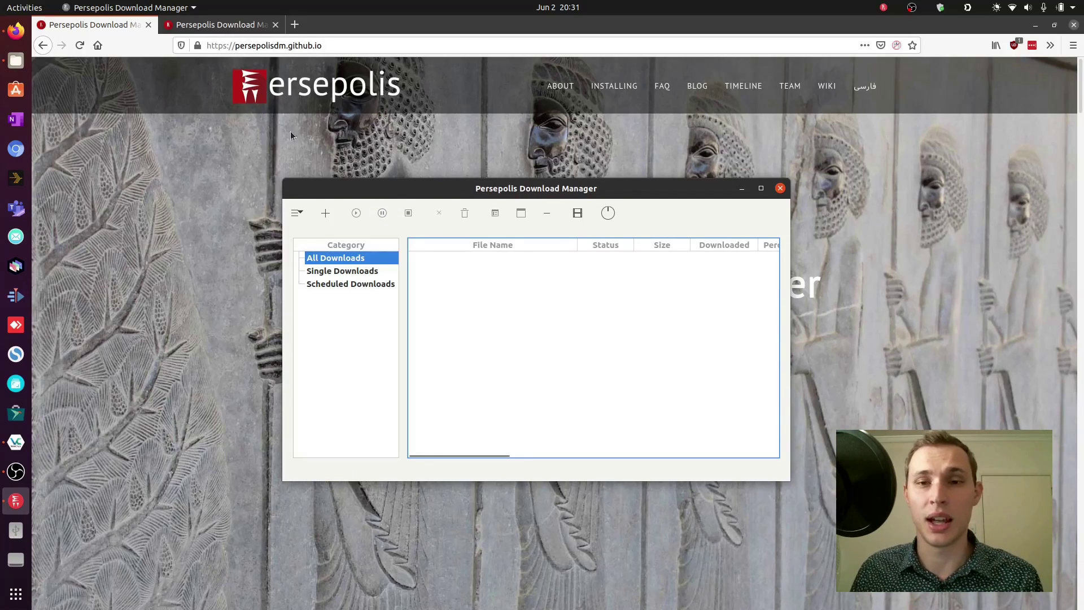
drag(393, 187, 394, 197)
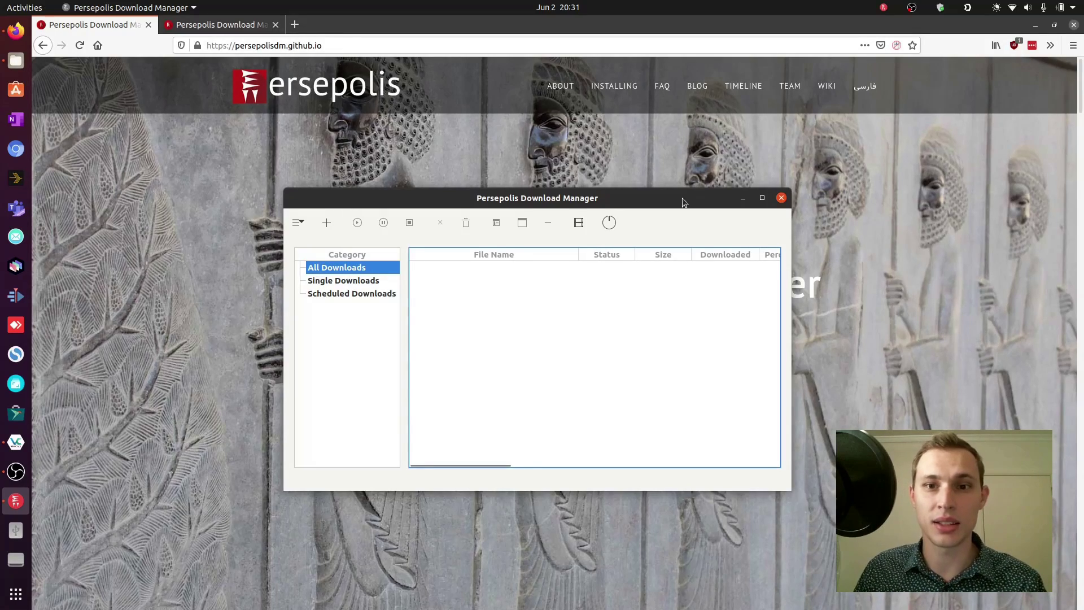
drag(679, 202, 700, 197)
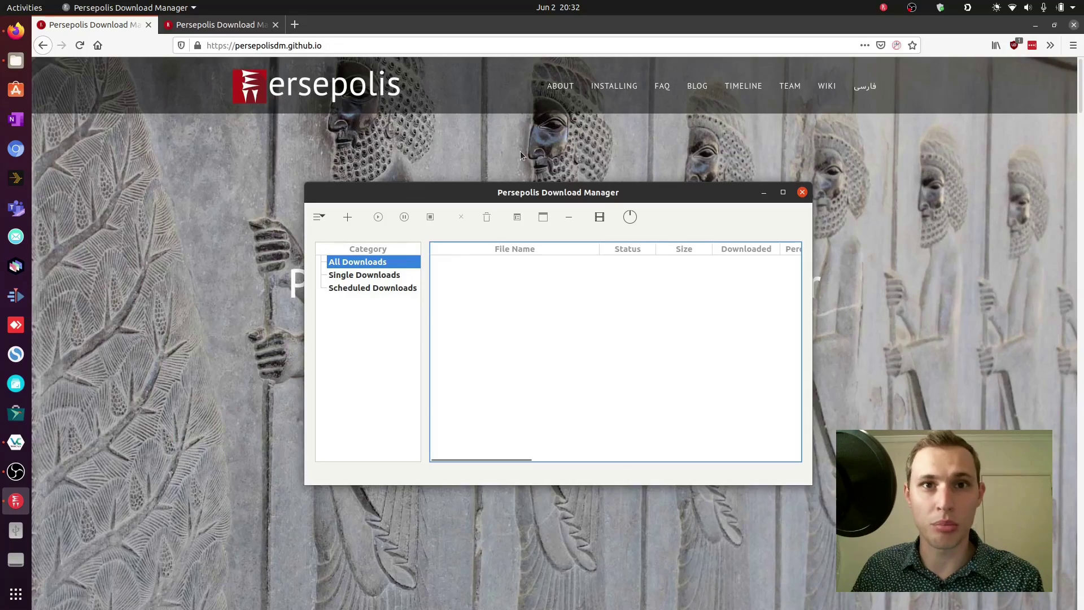
Step: Browse the Persepolis site from FAQ up to About, then return to the download manager
click(500, 146)
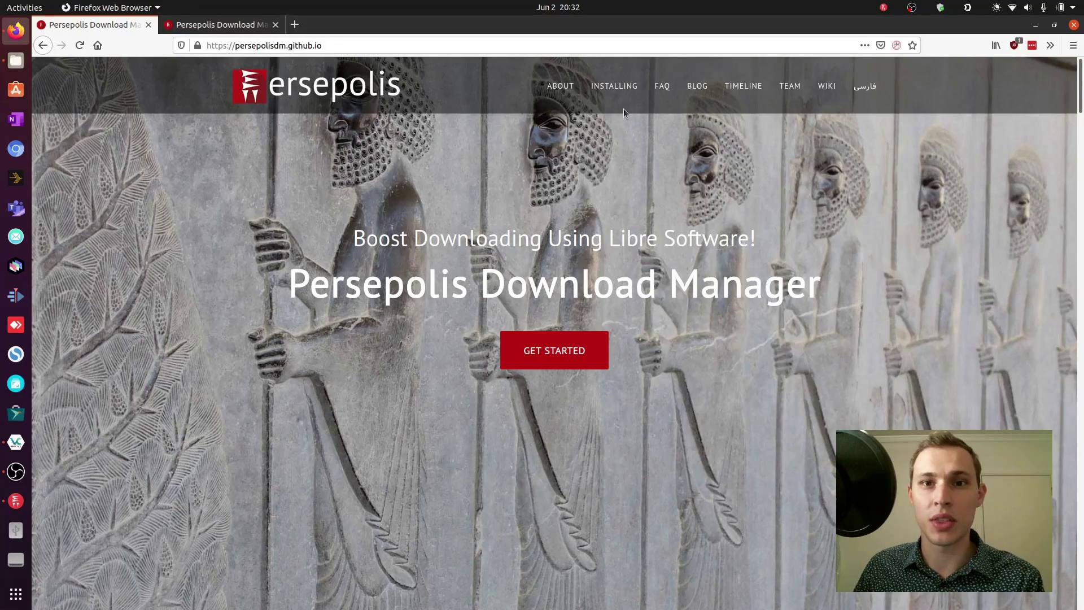
click(662, 86)
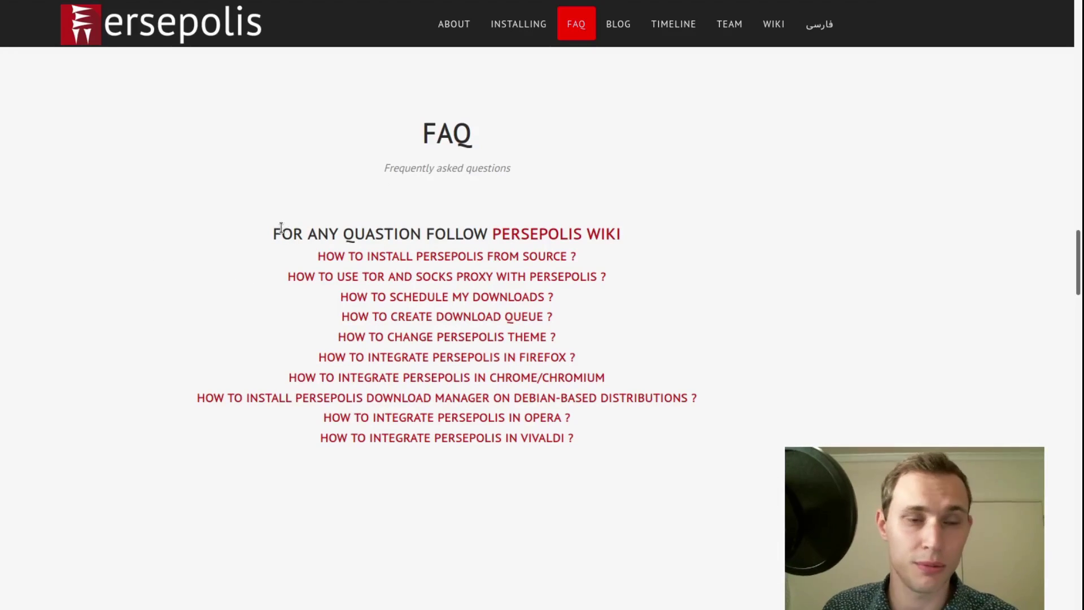
drag(1078, 259, 1074, 178)
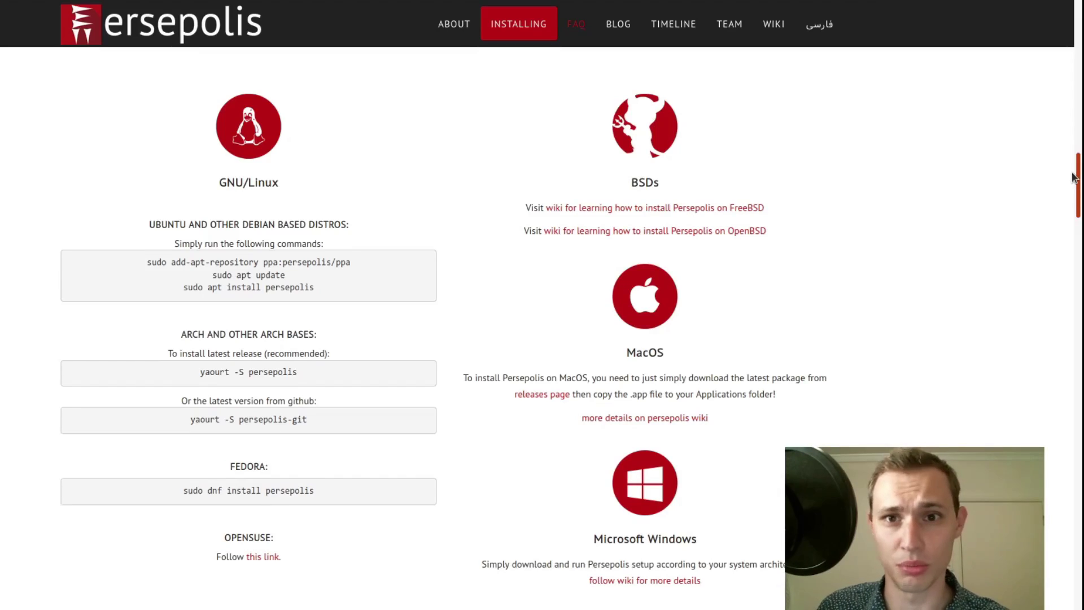
drag(1075, 179, 1077, 97)
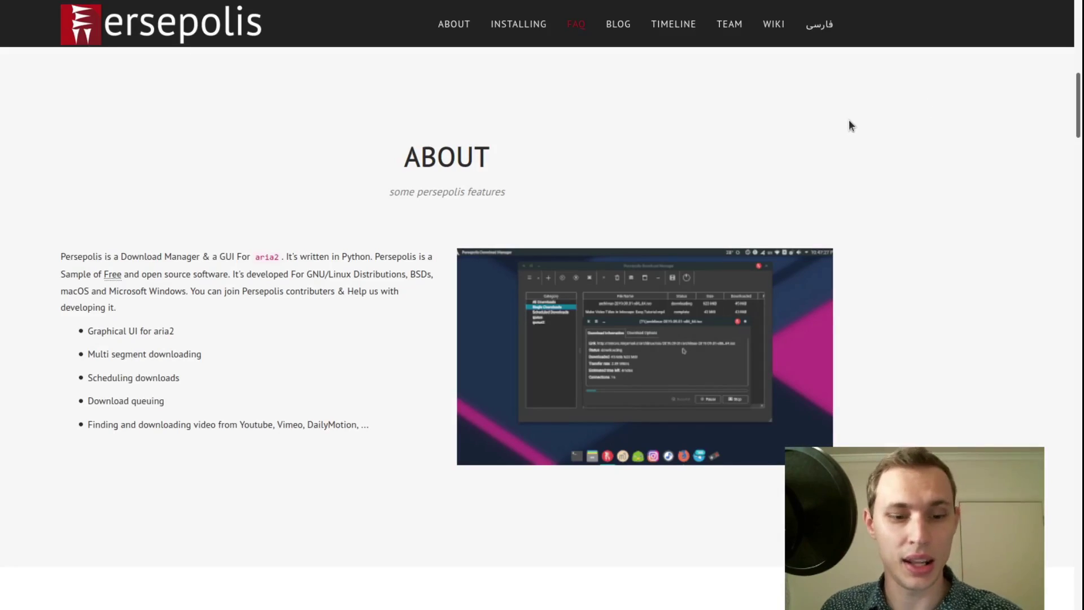
key(alt+Tab)
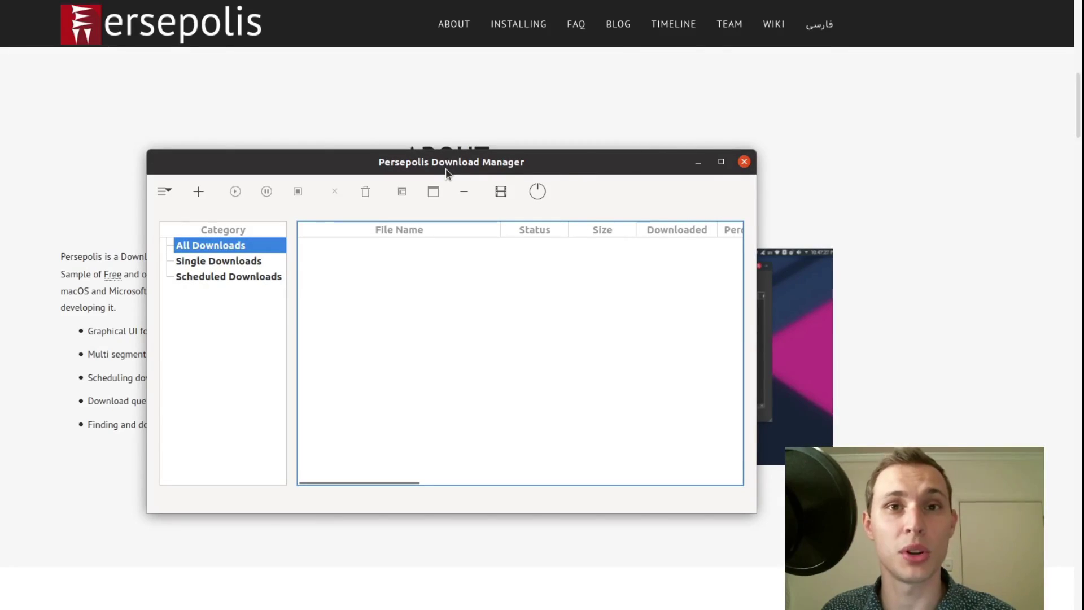
Step: Nudge the Persepolis window aside and enter 'ubuntu.' as the address in a new Firefox tab
drag(446, 168, 470, 162)
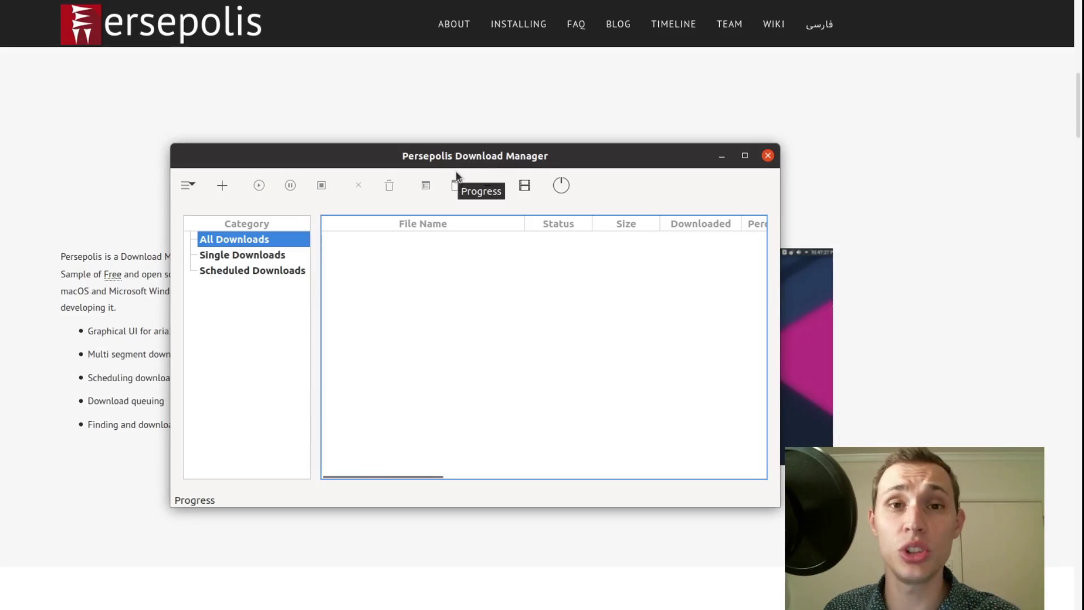
drag(448, 153, 423, 155)
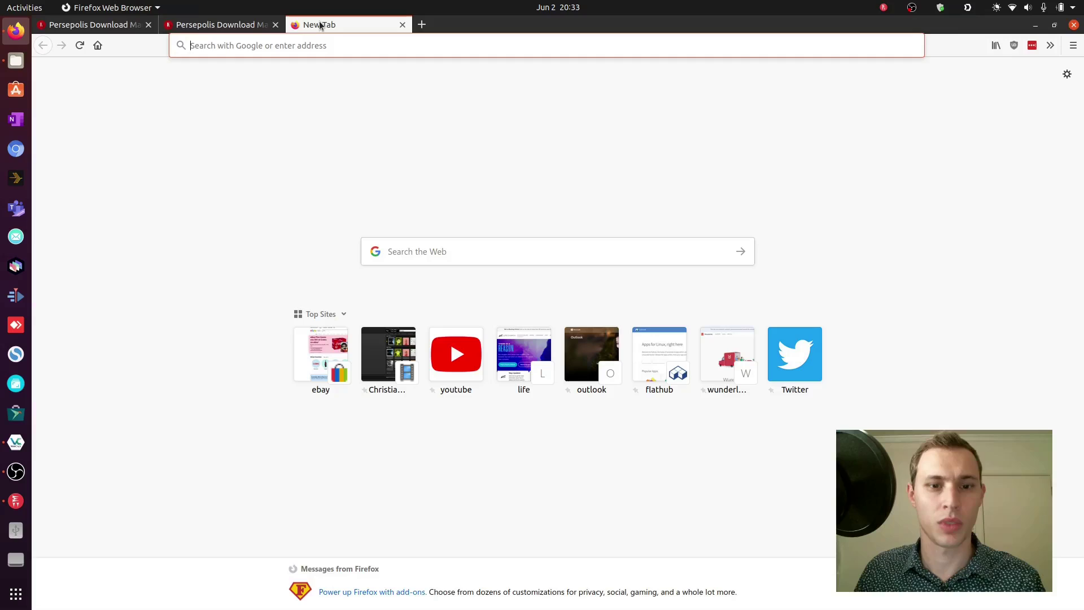
text(ubuntu.)
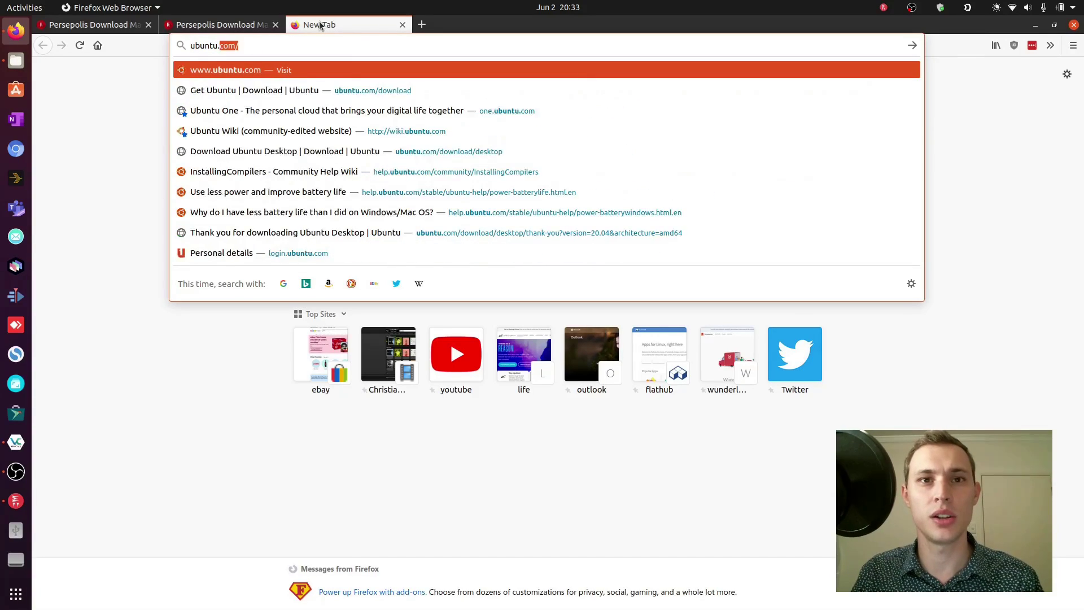
Step: Load ubuntu.com and start saving the Ubuntu Desktop 20.04 LTS ISO
key(Return)
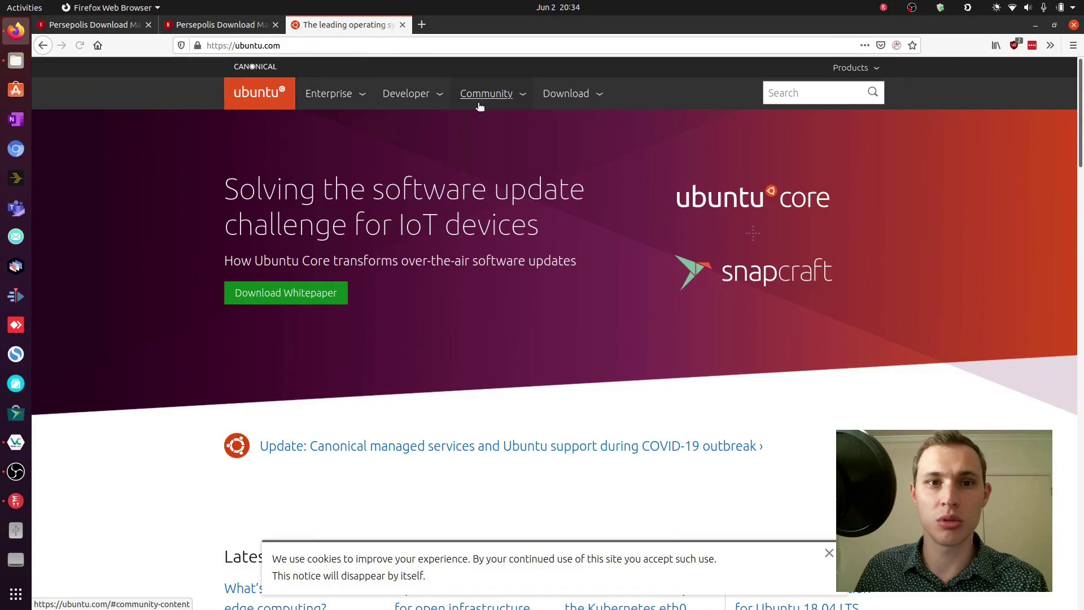
click(566, 94)
click(279, 235)
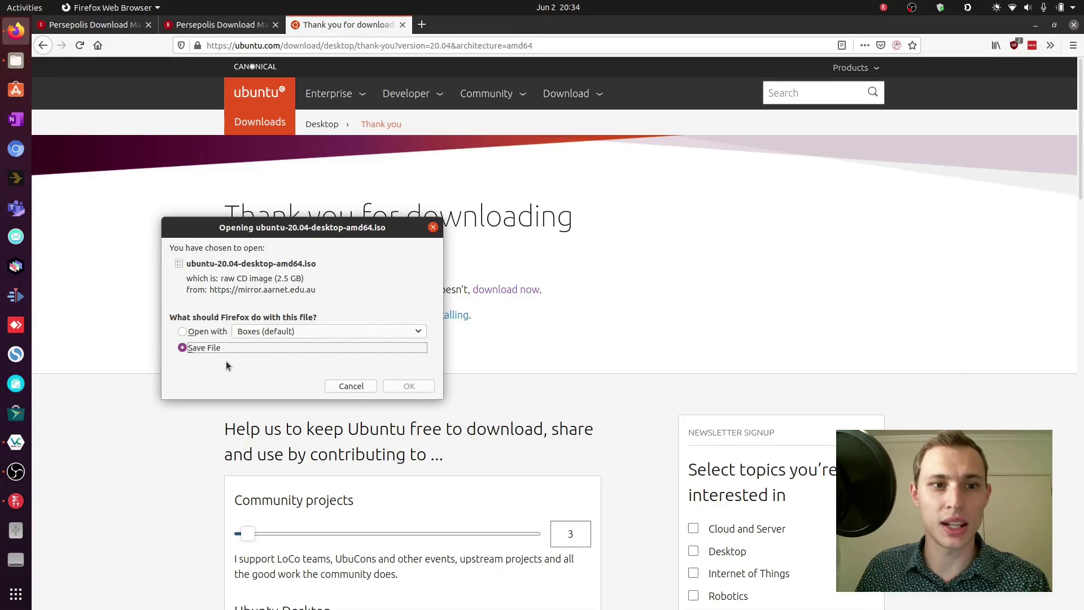
click(398, 386)
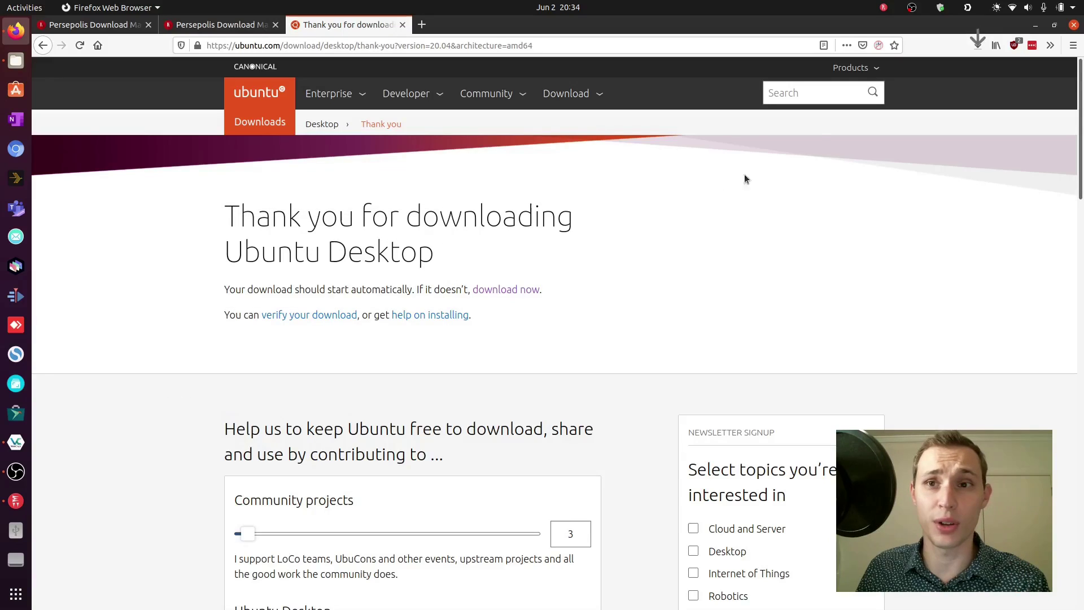
Step: Copy the ISO's download link, cancel Firefox's own download, and bring up Persepolis
click(977, 46)
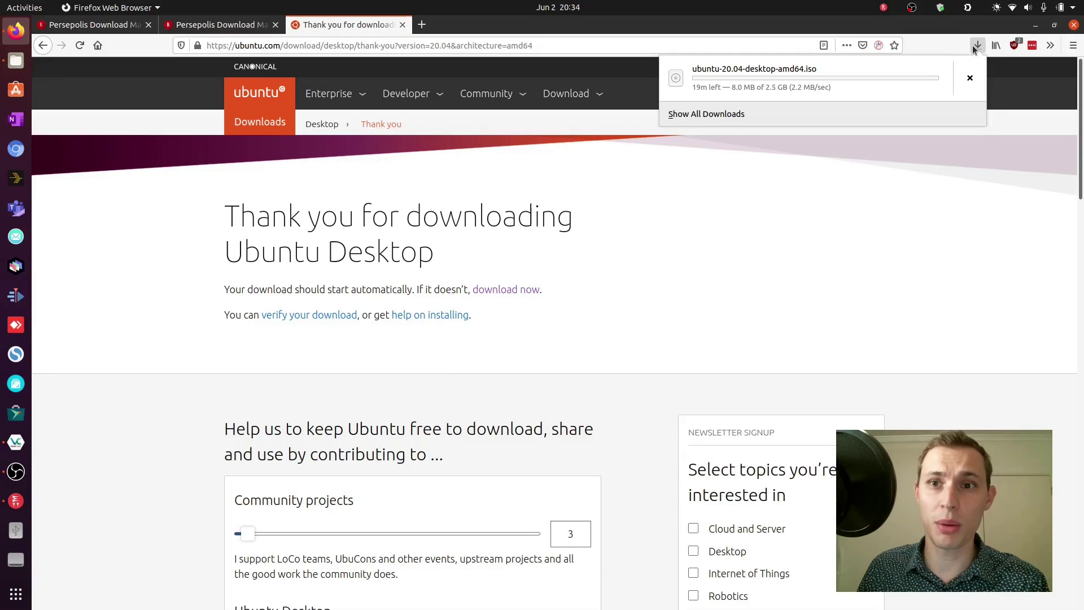
right_click(927, 96)
click(949, 145)
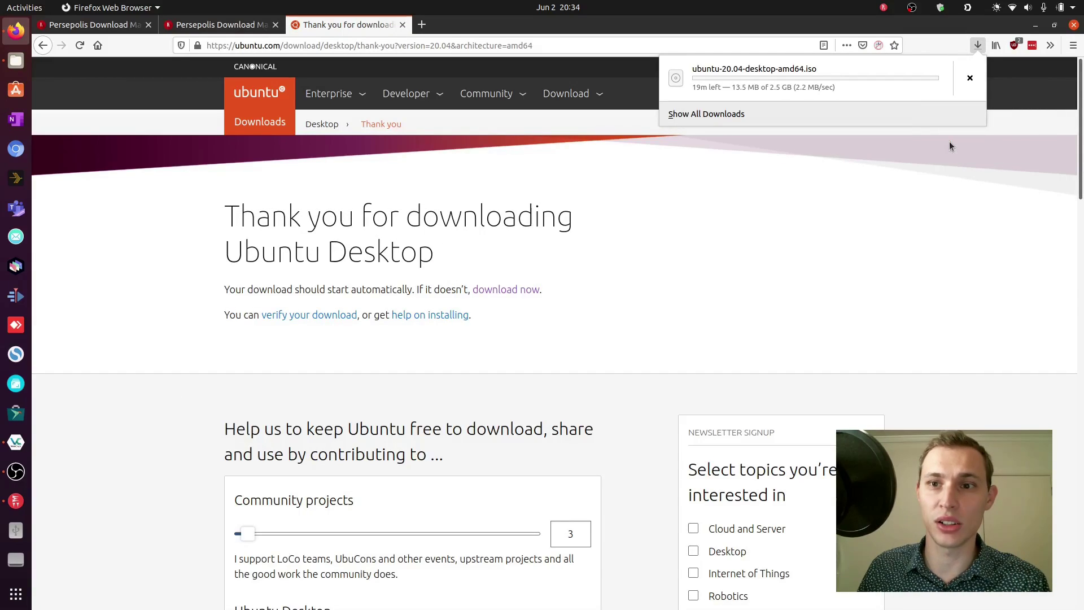
click(940, 51)
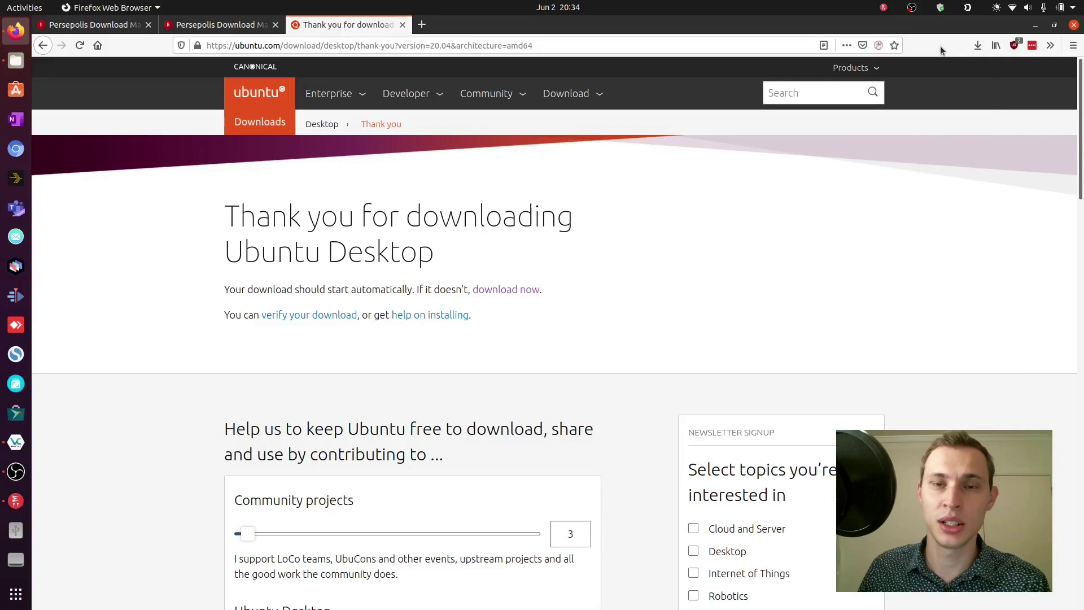
click(26, 502)
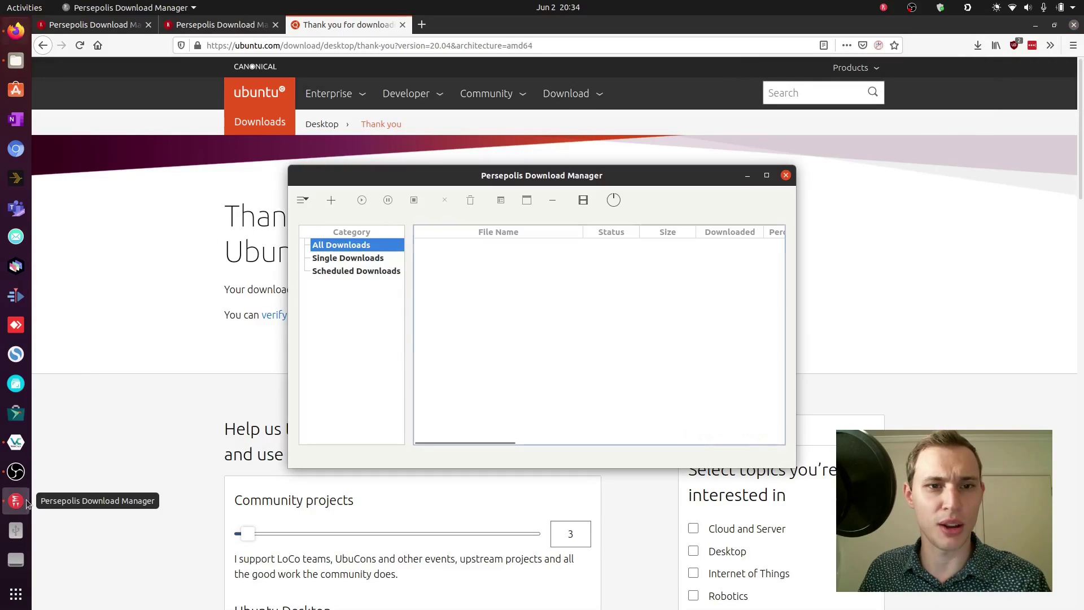
Step: Add the copied ubuntu-20.04-desktop-amd64.iso link in Persepolis after reviewing Proxy, More and Advanced Options
click(332, 202)
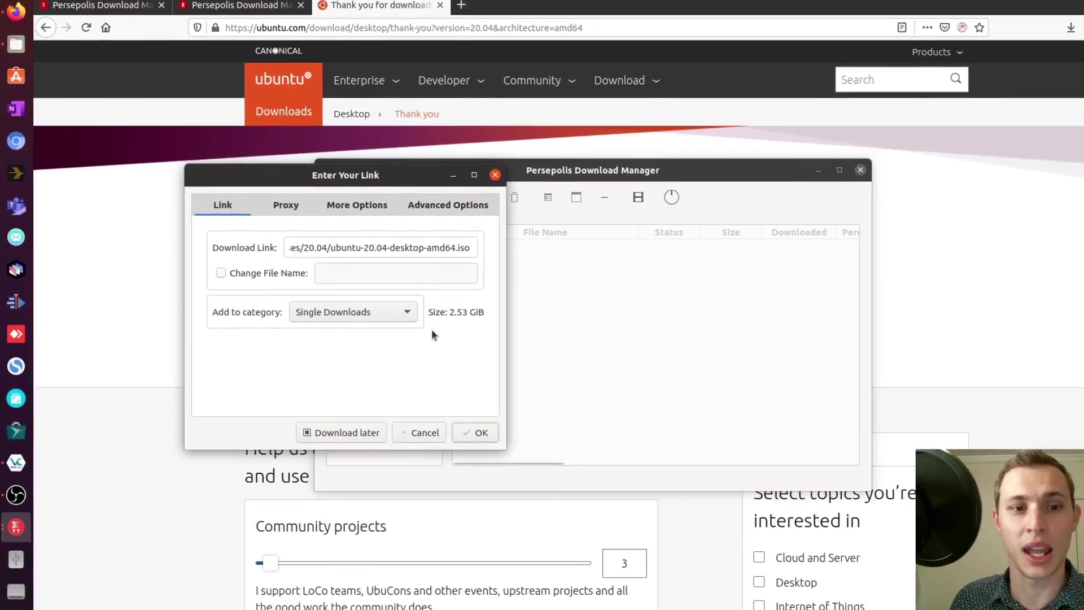
click(301, 203)
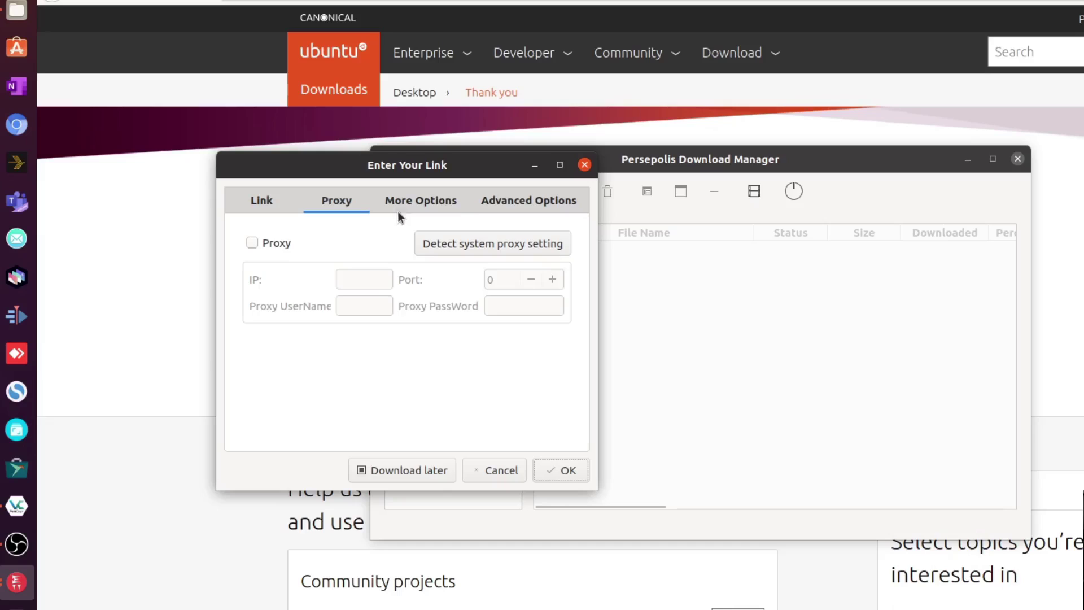
click(426, 201)
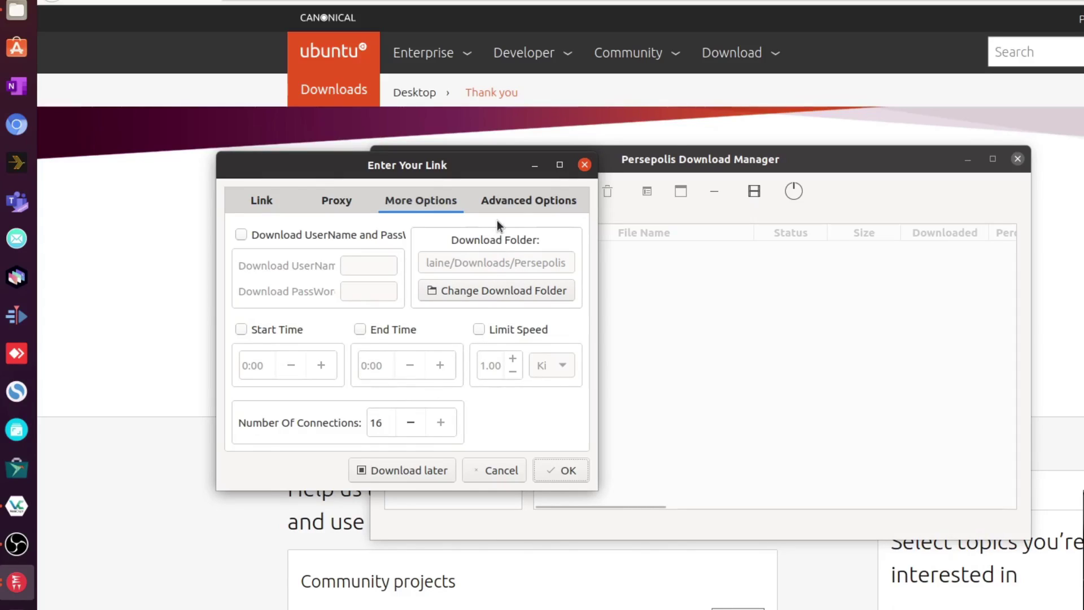
click(525, 203)
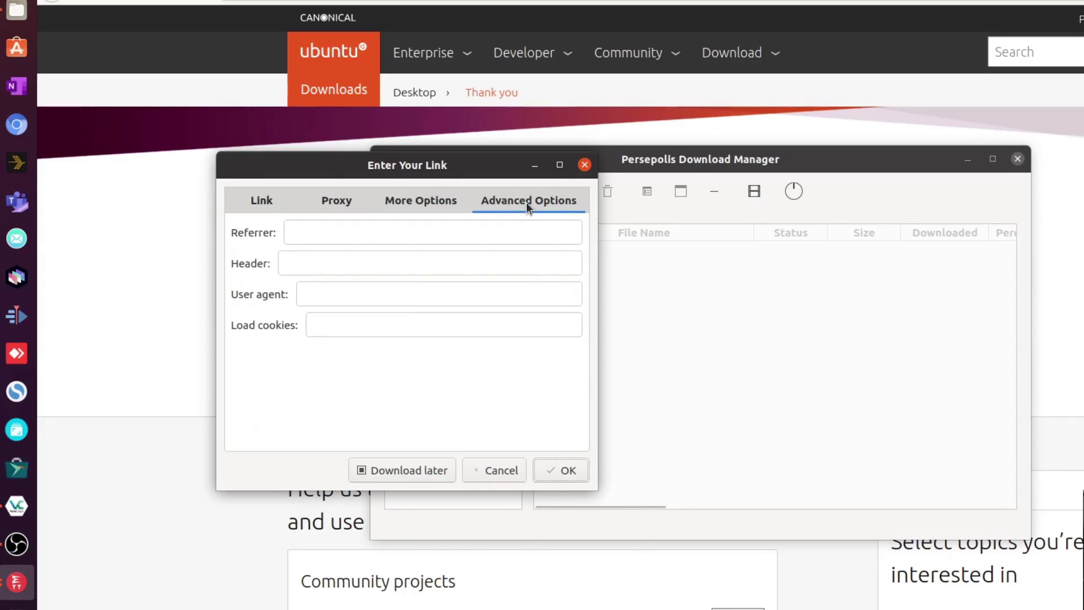
click(278, 205)
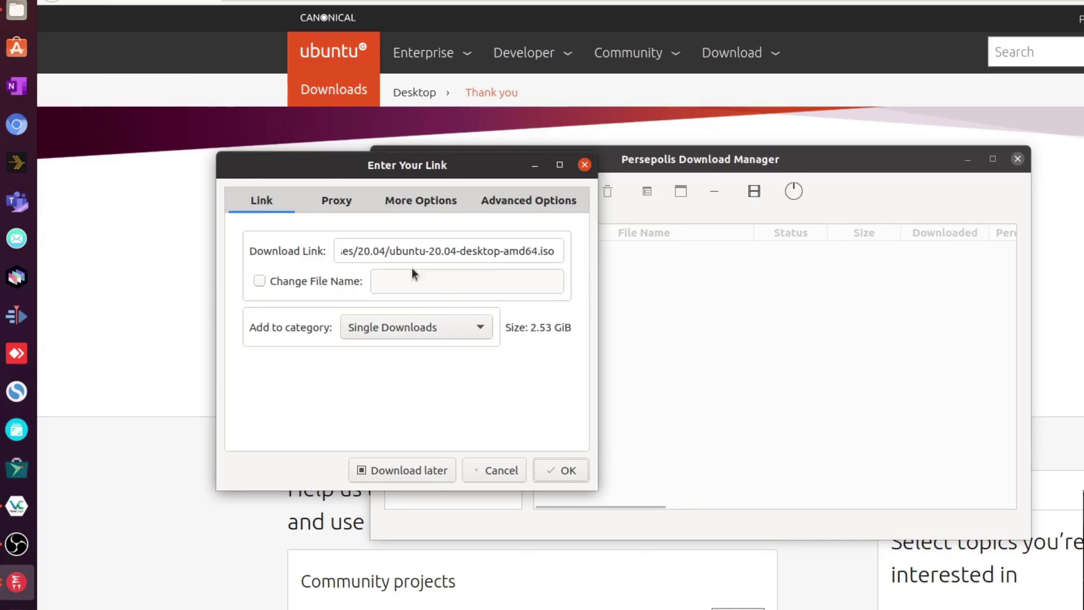
click(562, 471)
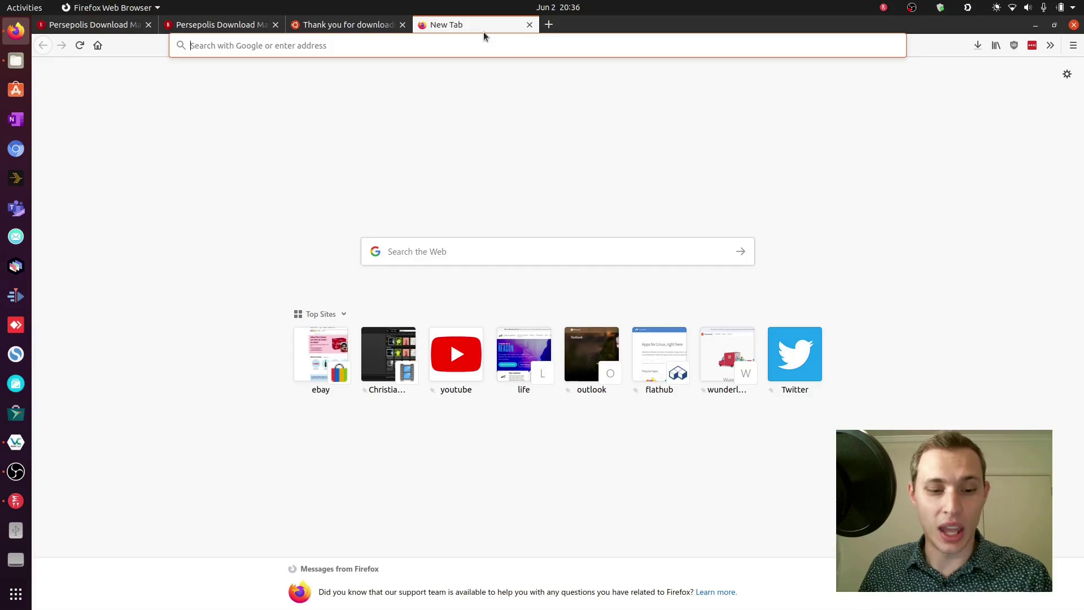
key(alt+Tab)
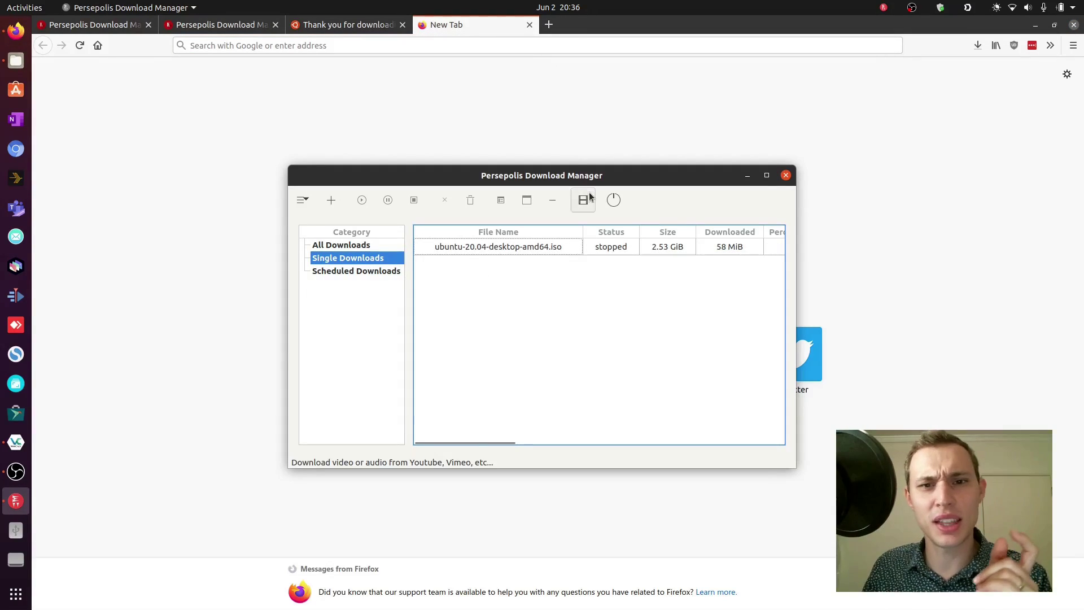
click(583, 200)
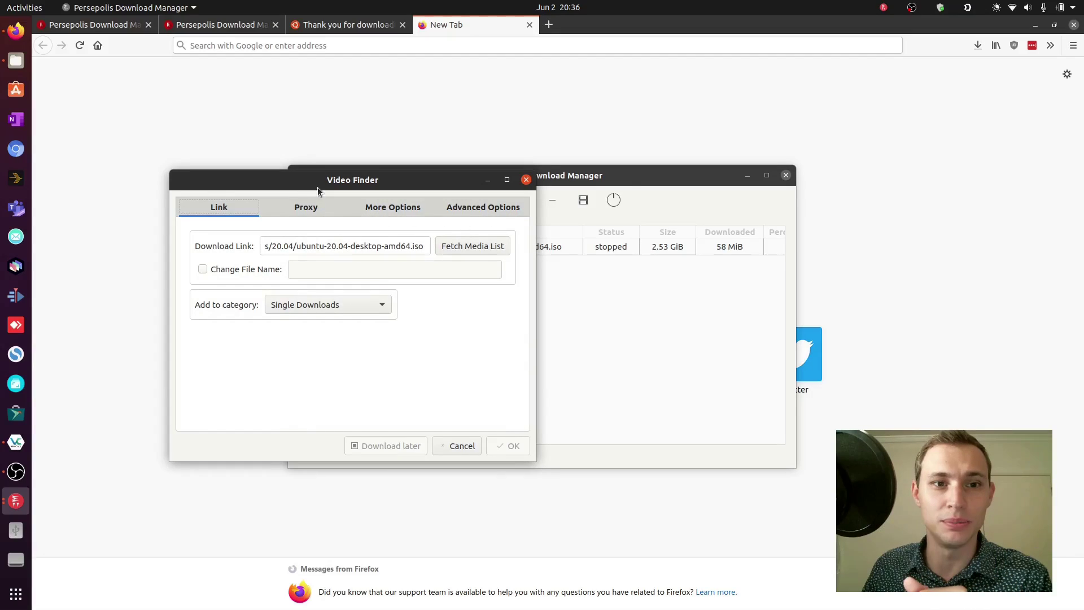
drag(317, 187, 427, 179)
double_click(418, 234)
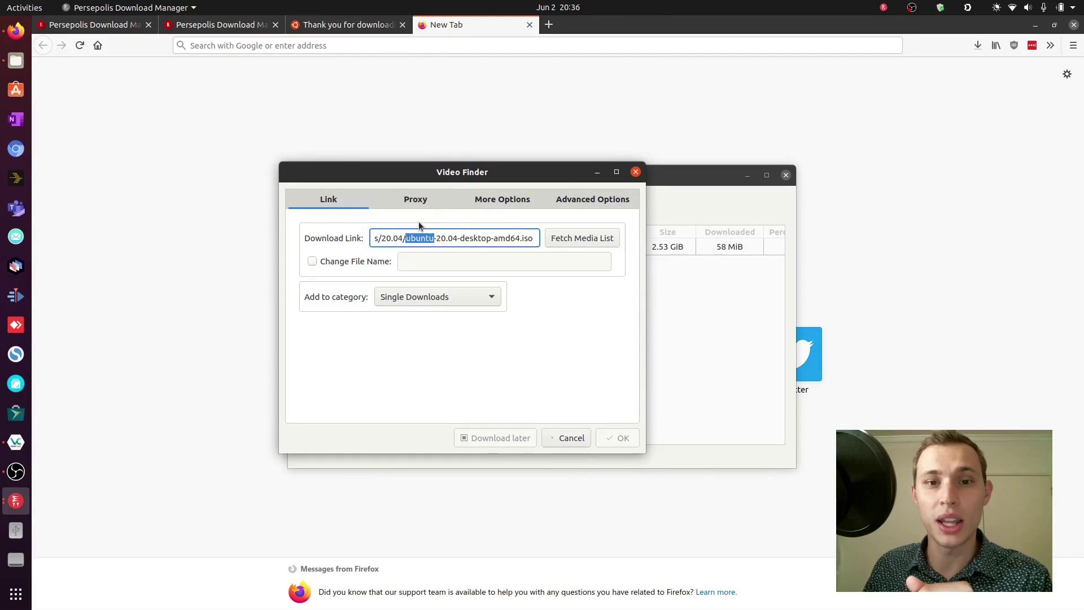
triple_click(413, 239)
key(BackSpace)
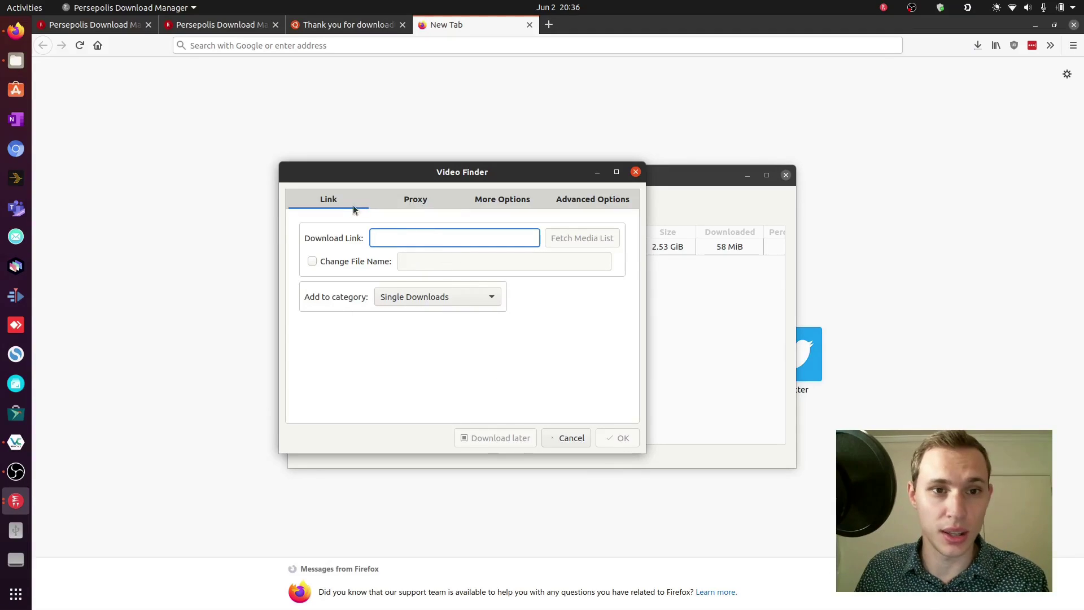
click(571, 438)
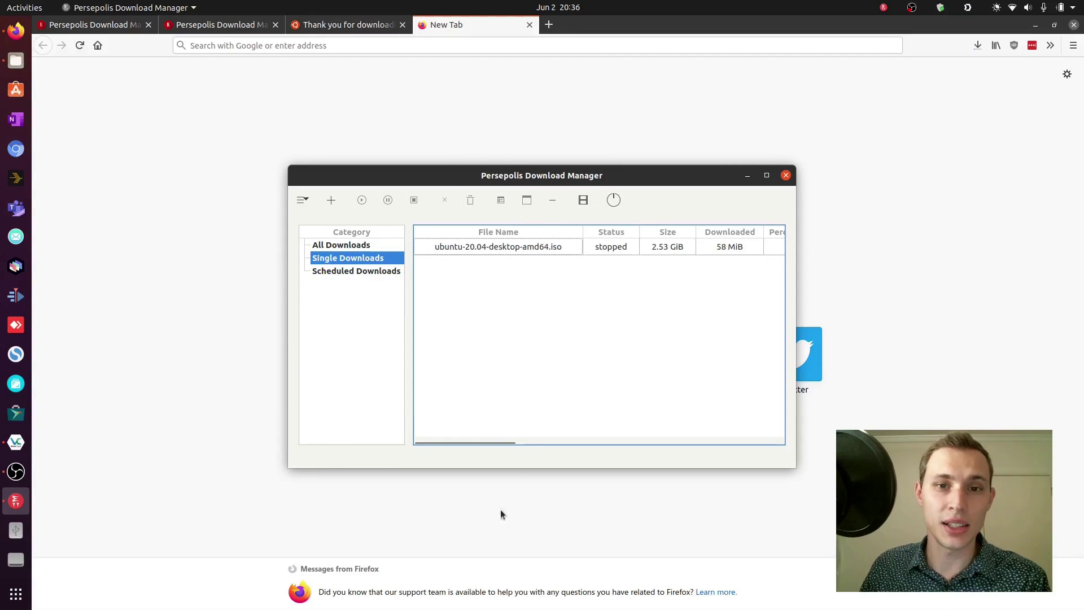
click(881, 7)
click(880, 7)
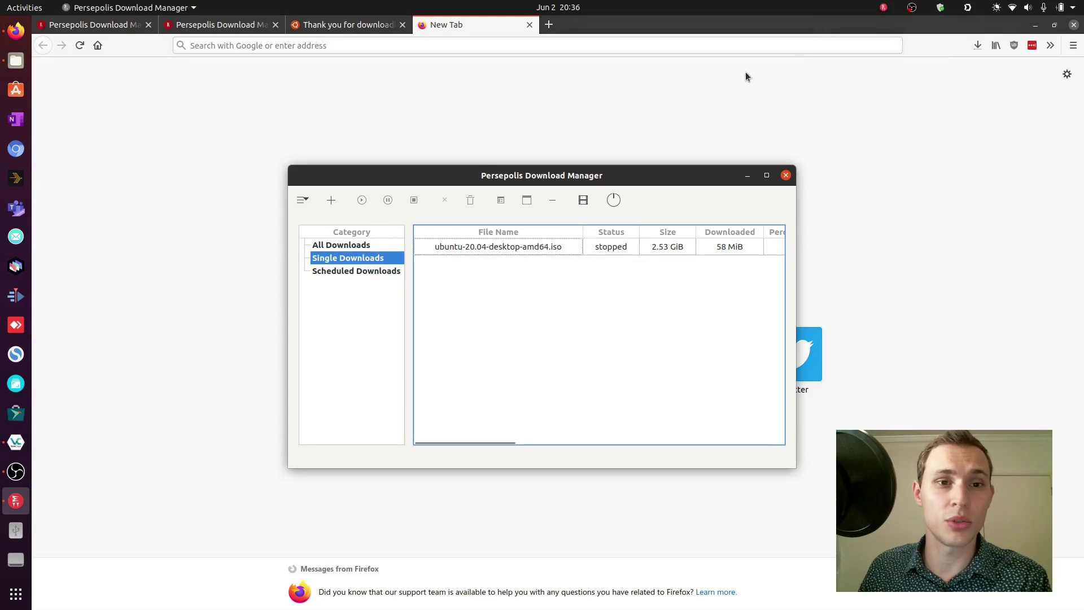
click(302, 200)
mouse_move(332, 299)
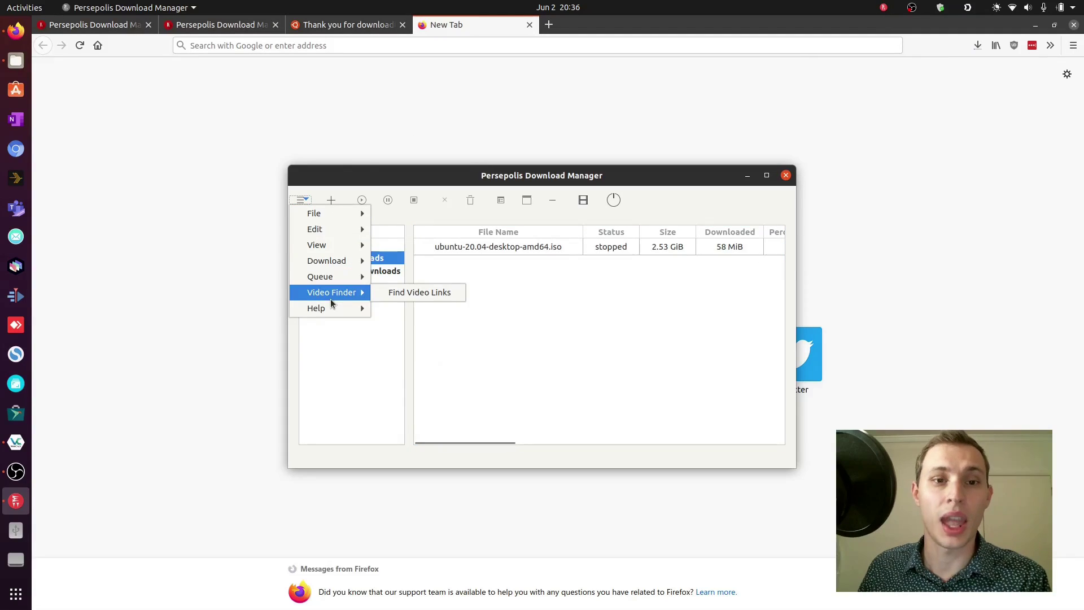
click(665, 434)
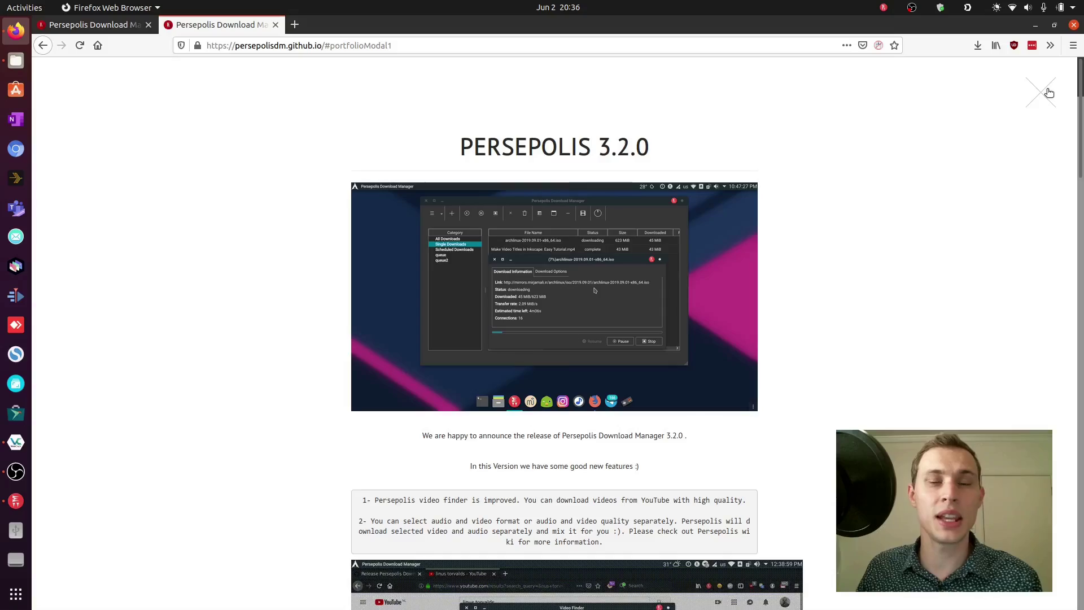
click(1047, 91)
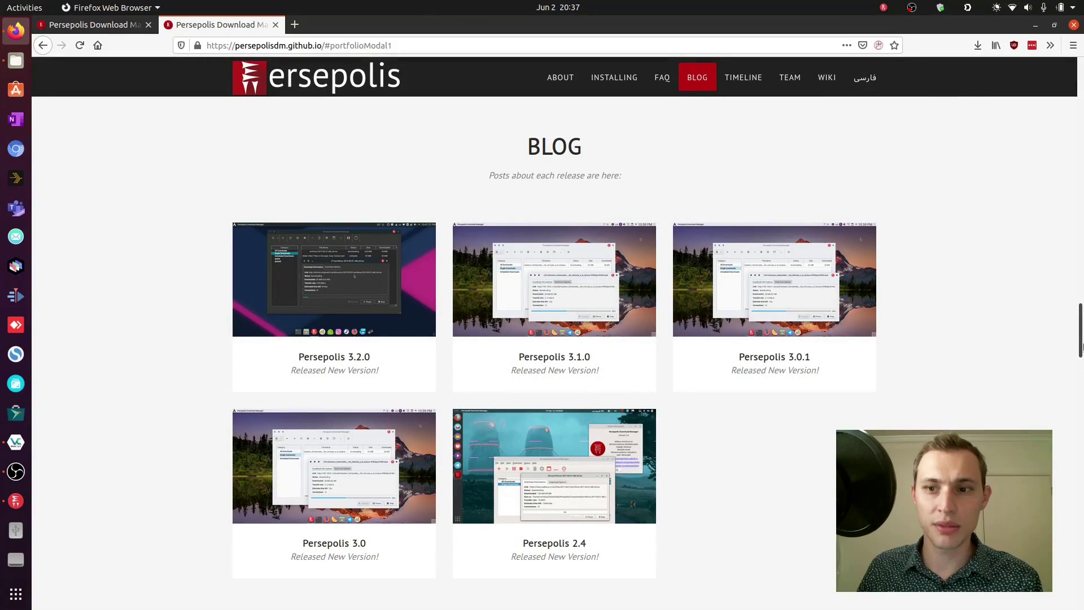
Step: Scroll to the site footer, open the persepolisdm/persepolis GitHub repository, and scroll its README
drag(1080, 347, 1081, 96)
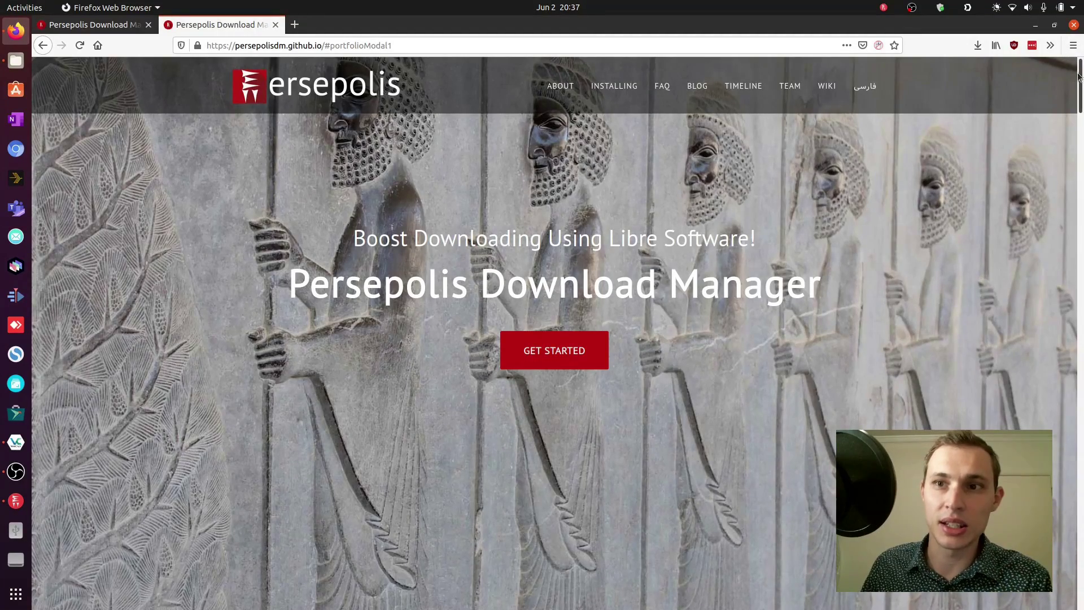
drag(1081, 85, 772, 583)
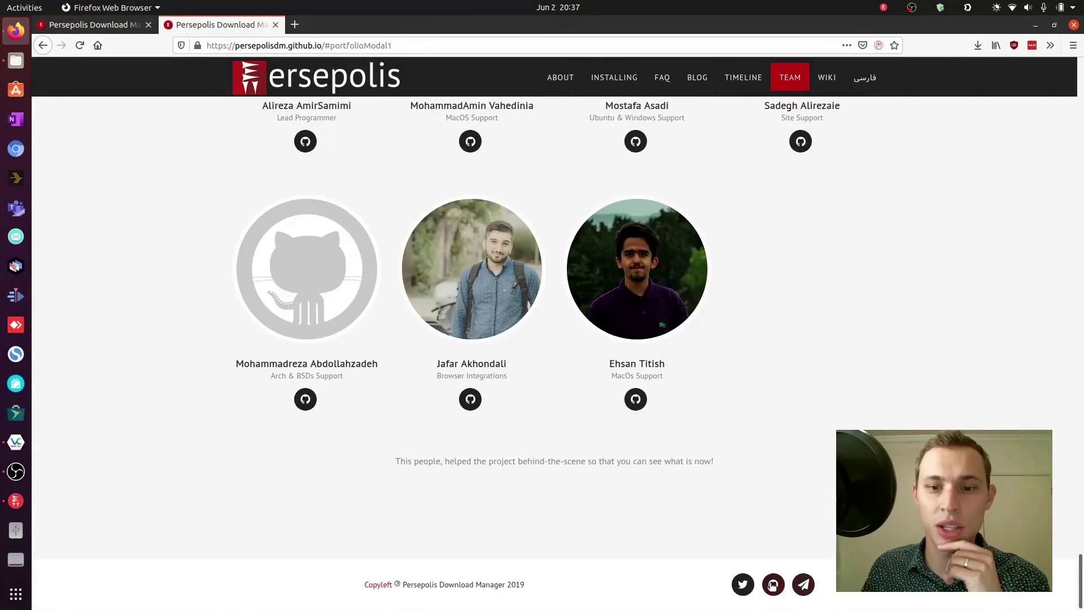
click(772, 583)
drag(1080, 195, 1082, 465)
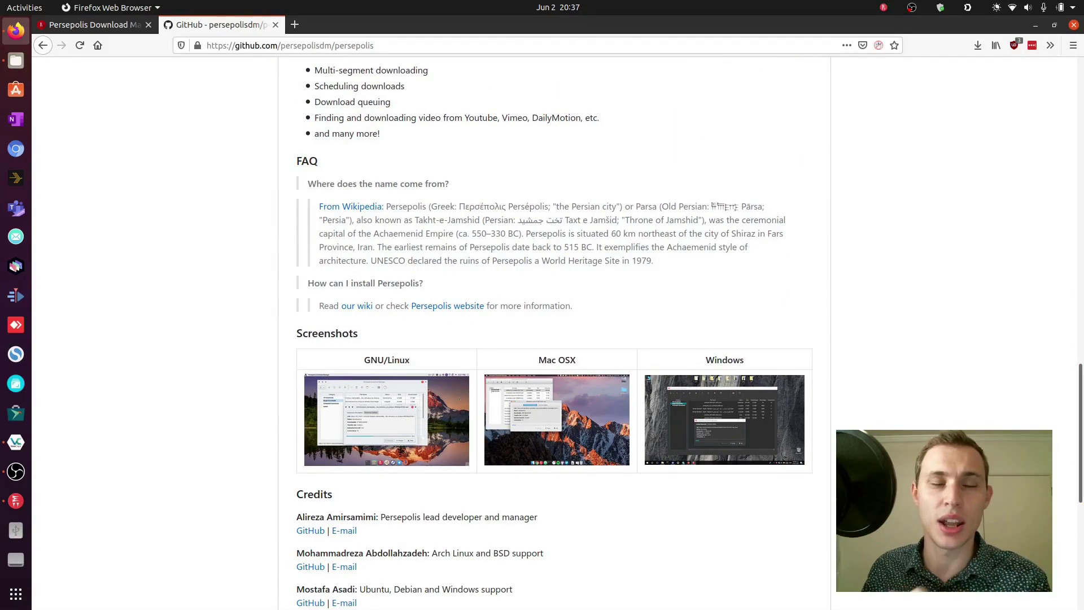
scroll(309, 262, up, 6)
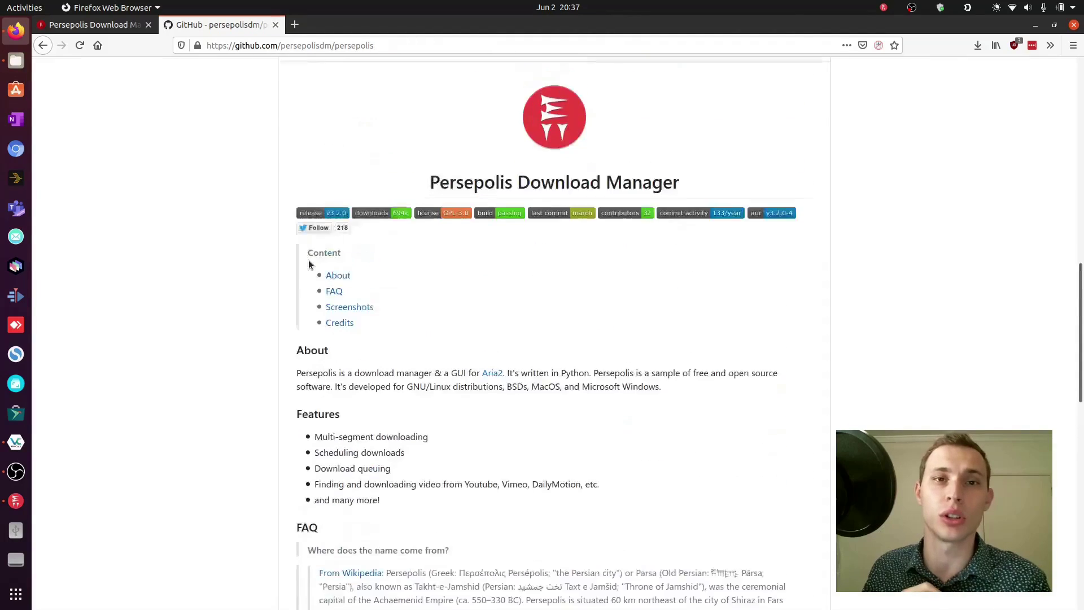
scroll(310, 265, up, 2)
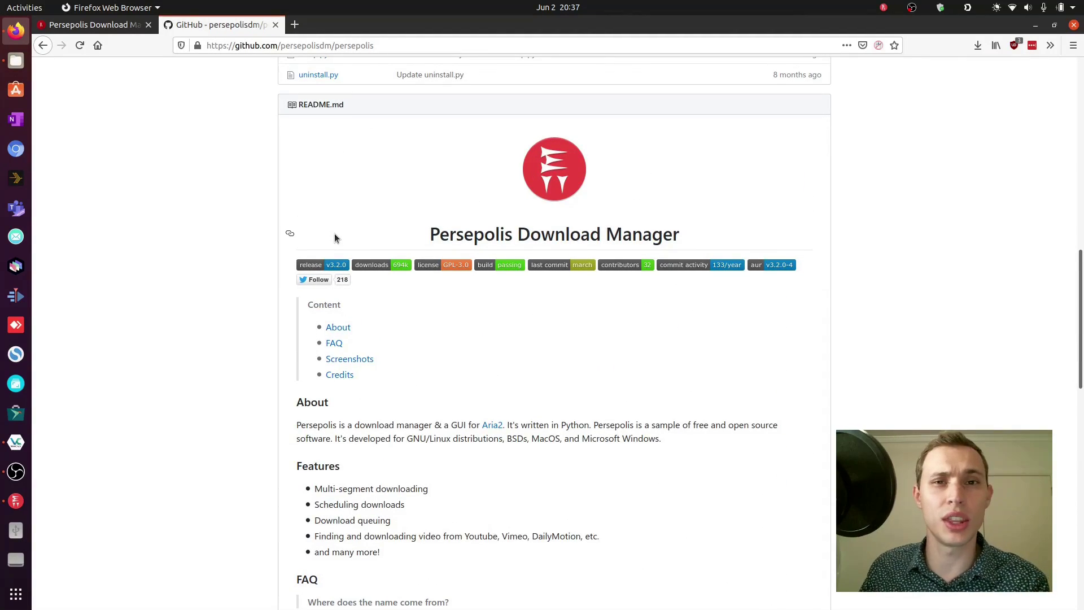